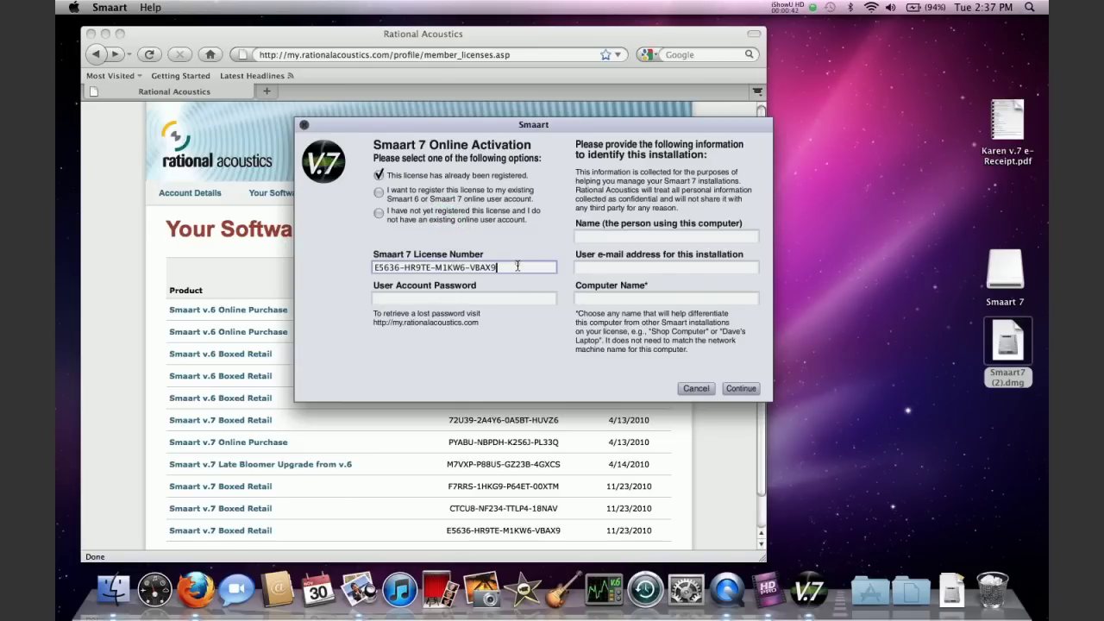
Erase the old license number from the Online Activation License Number field
triple_click(518, 266)
key("BackSpace")
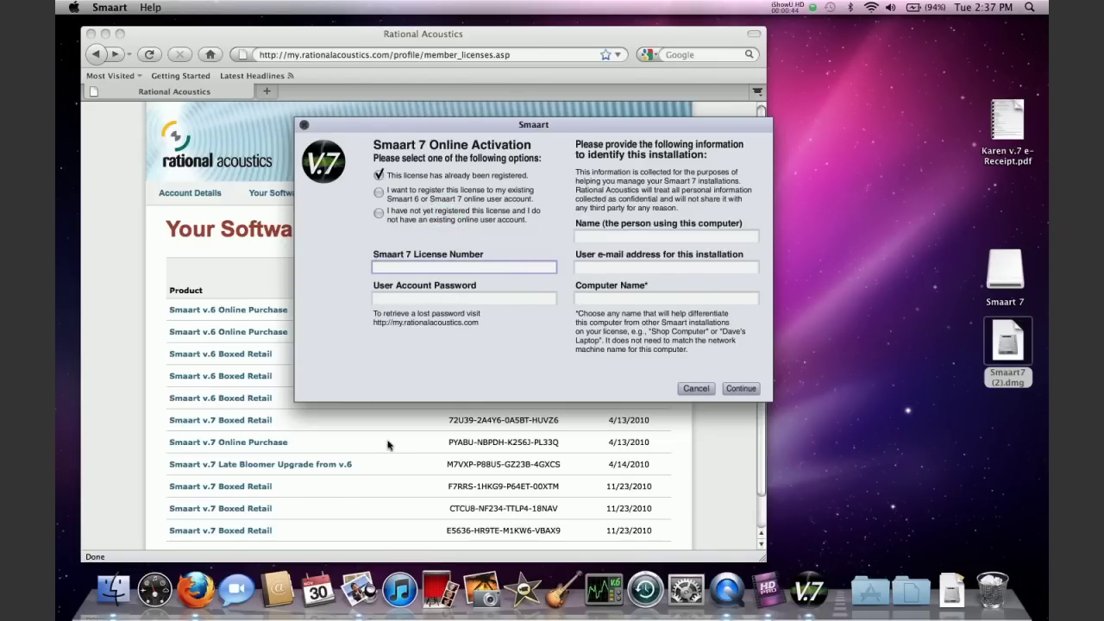
Copy the first 11/23/2010 Smaart v.7 Boxed Retail license number from the Firefox list
left_click(448, 486)
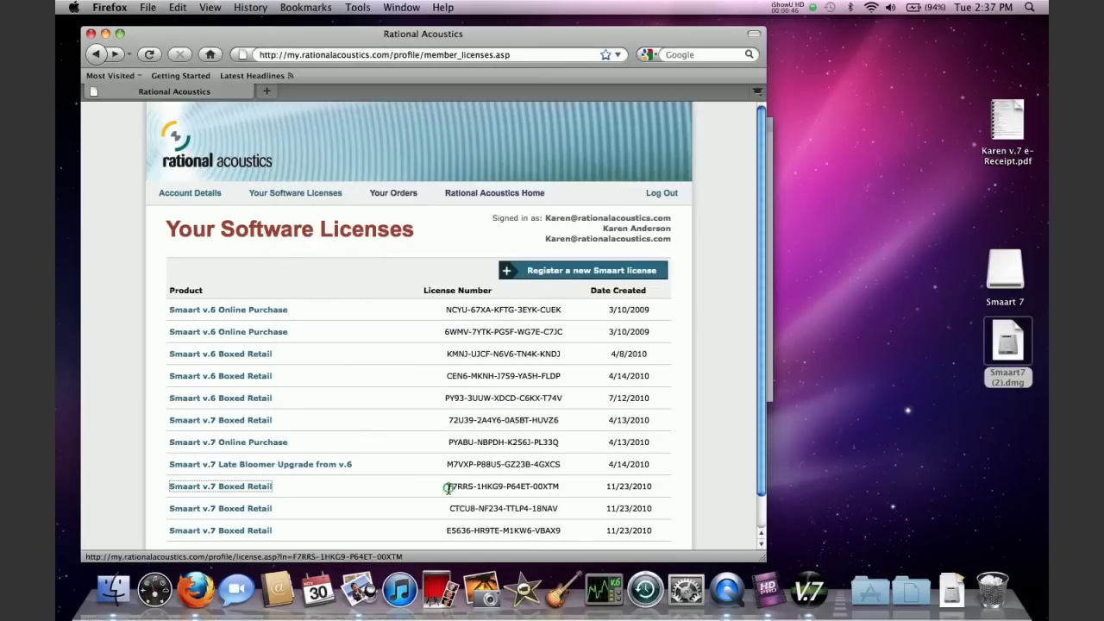
left_click(553, 486)
left_click_drag(449, 487, 555, 485)
key("super+c")
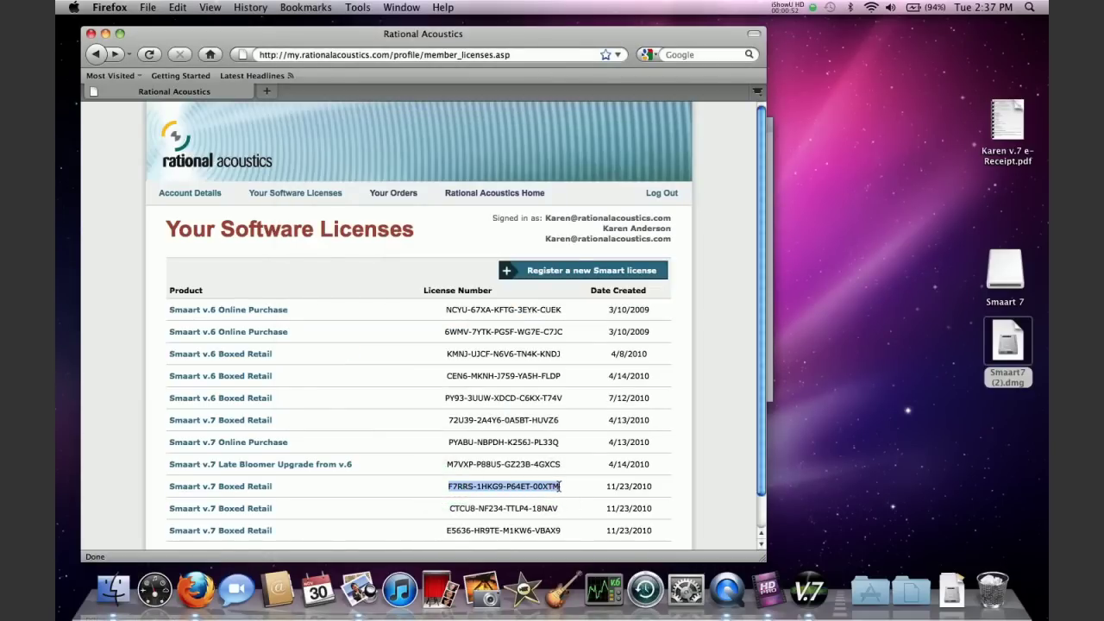
left_click(771, 259)
Paste the copied license number and enter the account password
left_click(417, 263)
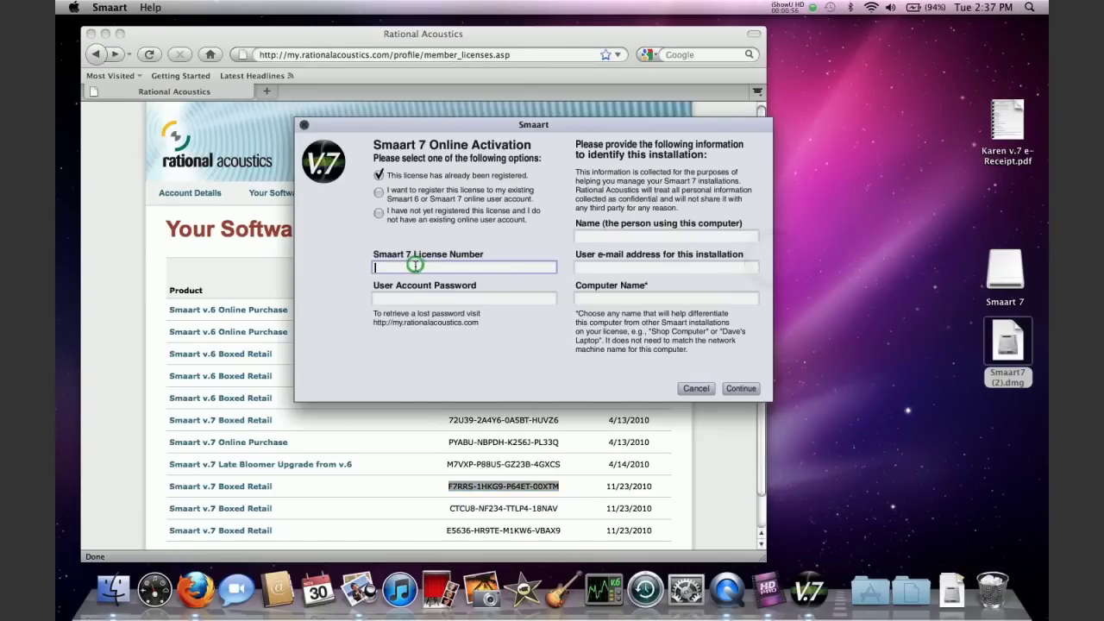
key("super+v")
left_click(411, 300)
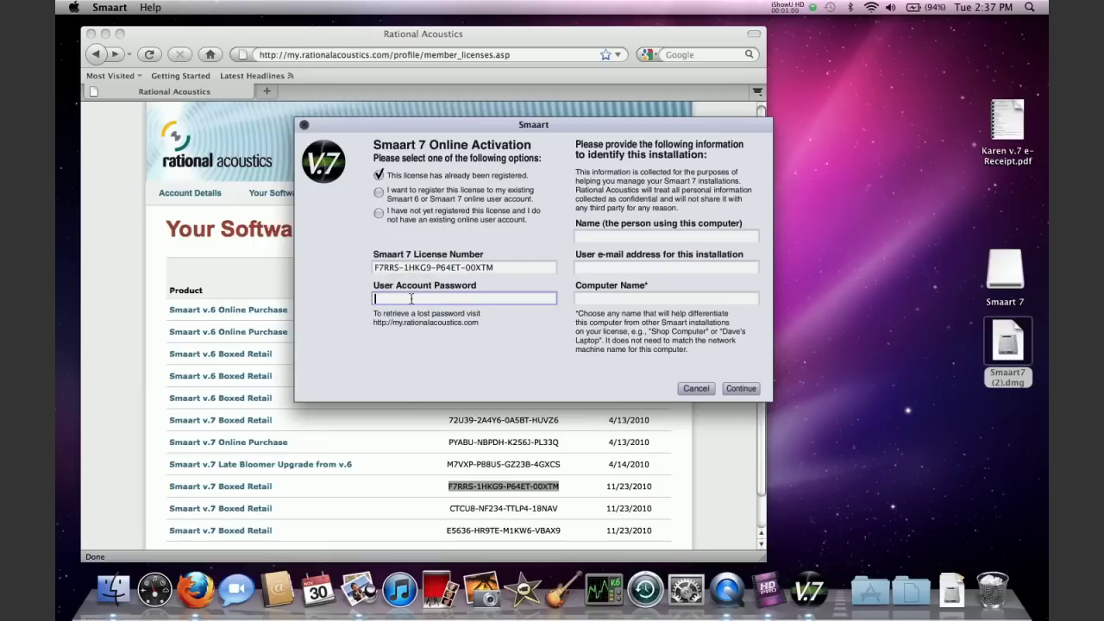
type("******")
Fill in the user's name, e-mail address and a computer name, then submit the form
left_click(594, 236)
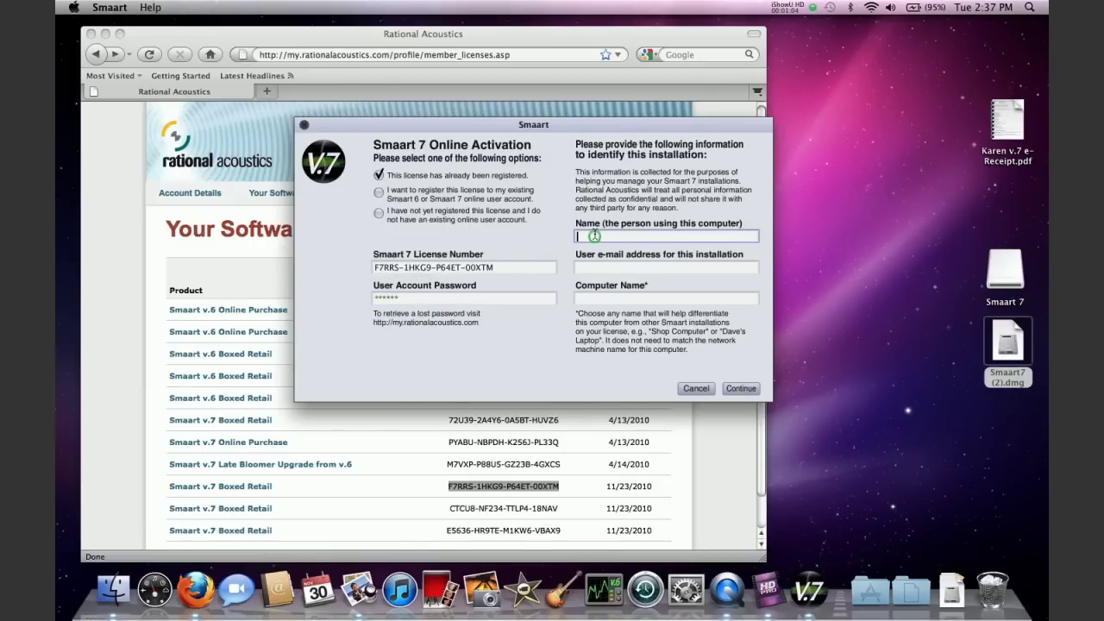
left_click(582, 268)
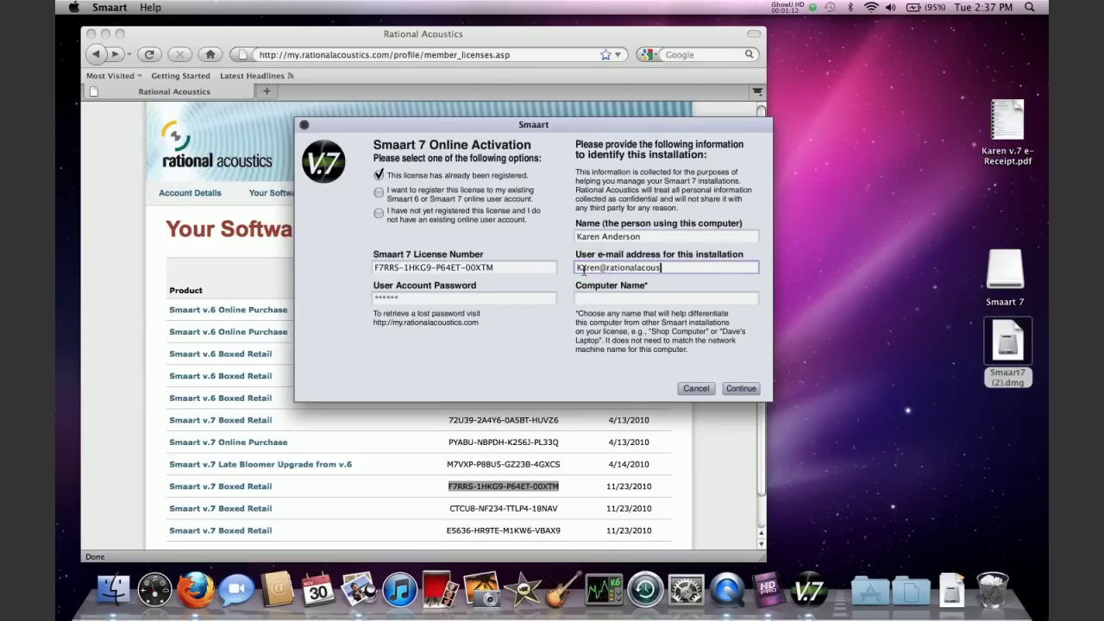
left_click(605, 295)
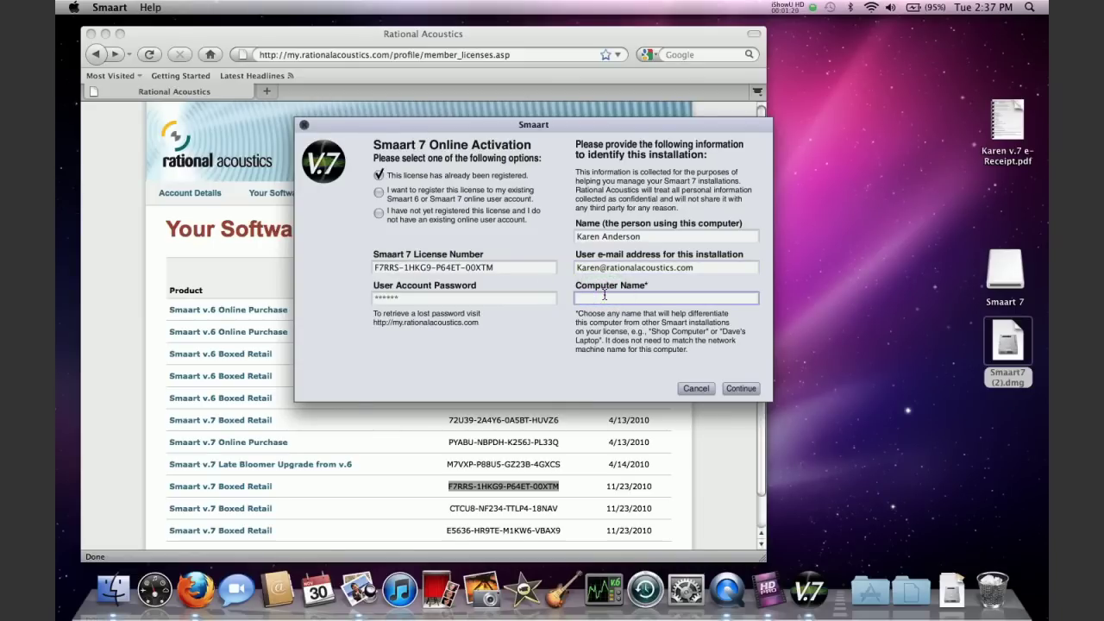
type("Karen C")
type("ideo Mac1")
left_click(747, 389)
Resubmit the activation details and acknowledge the 'activation was successful' alert
left_click(750, 390)
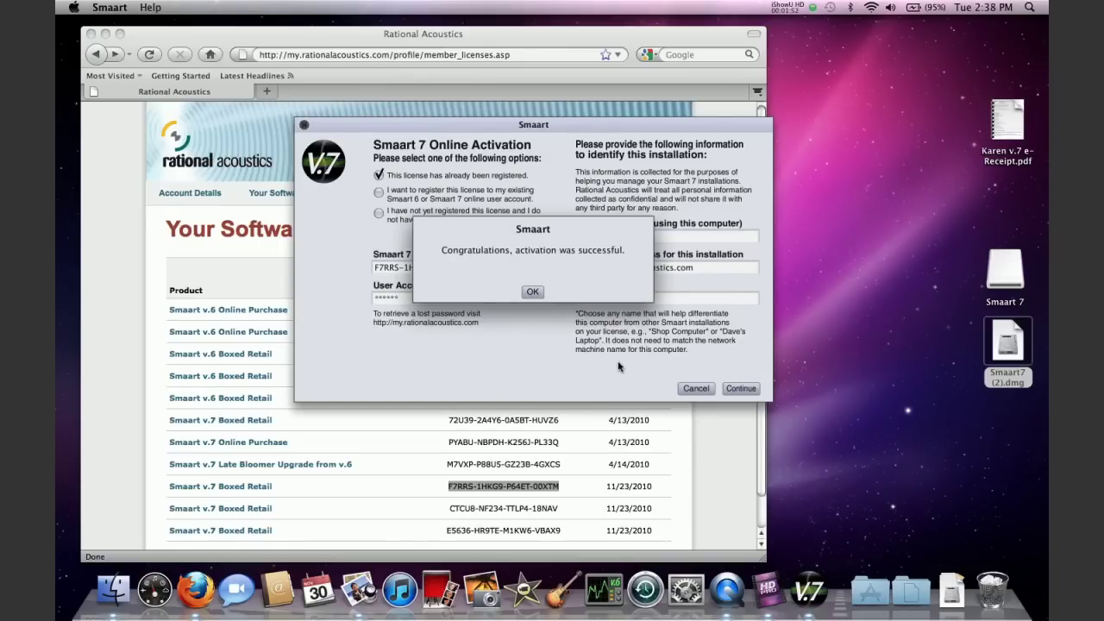
left_click(533, 293)
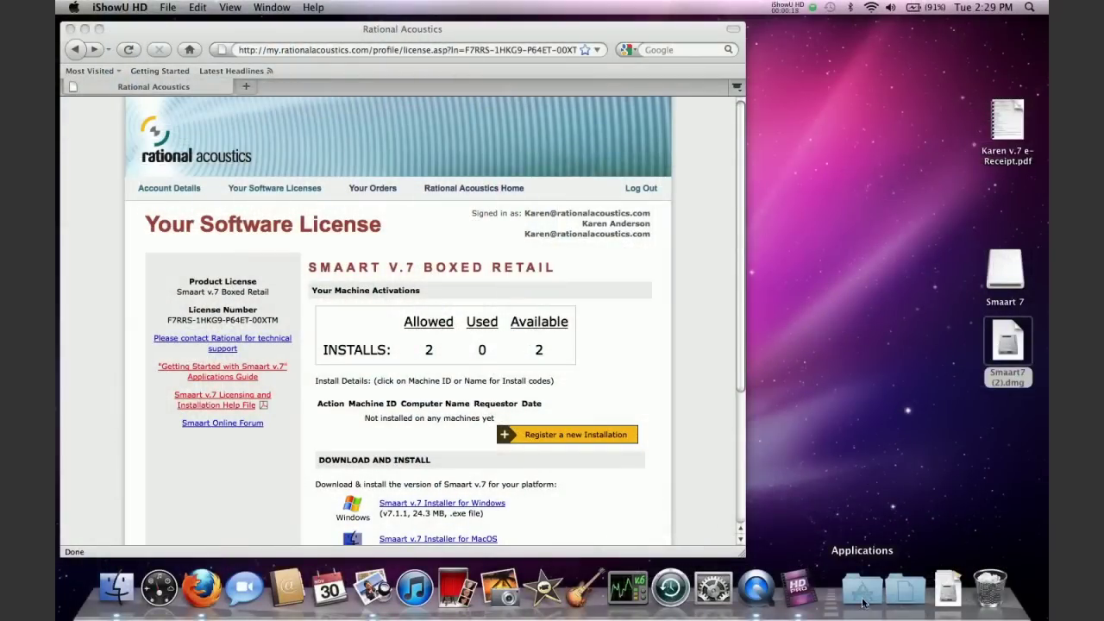
Launch Smaart v7 from the Dock's Applications stack to show its Welcome dialog
left_click(865, 597)
left_click(880, 496)
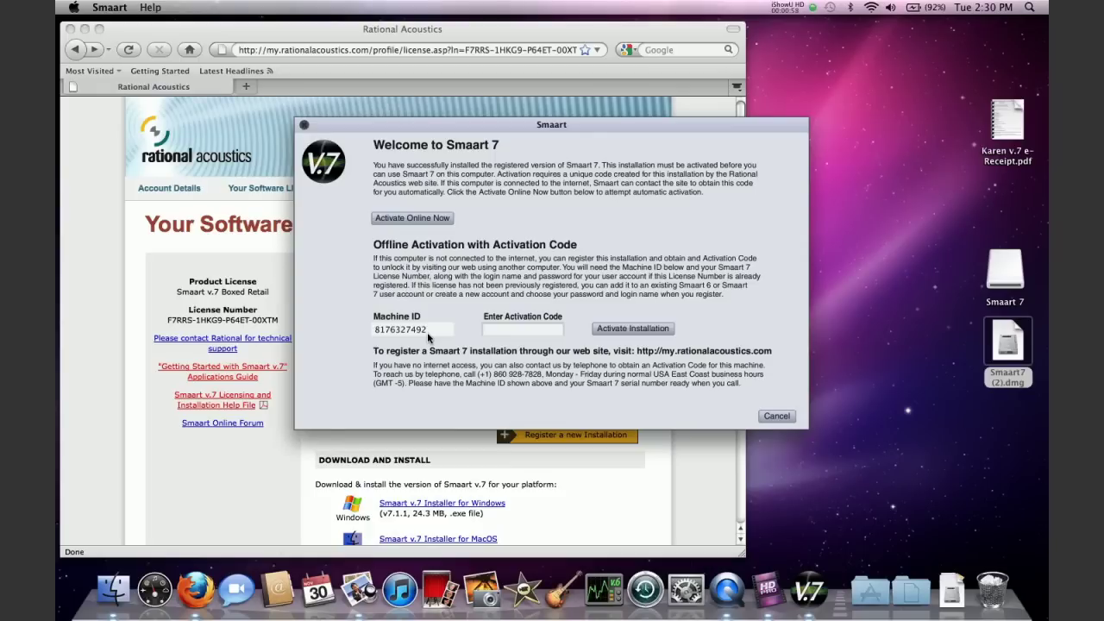
Bring the Boxed Retail license page forward and scroll to Register a new Installation
left_click(231, 476)
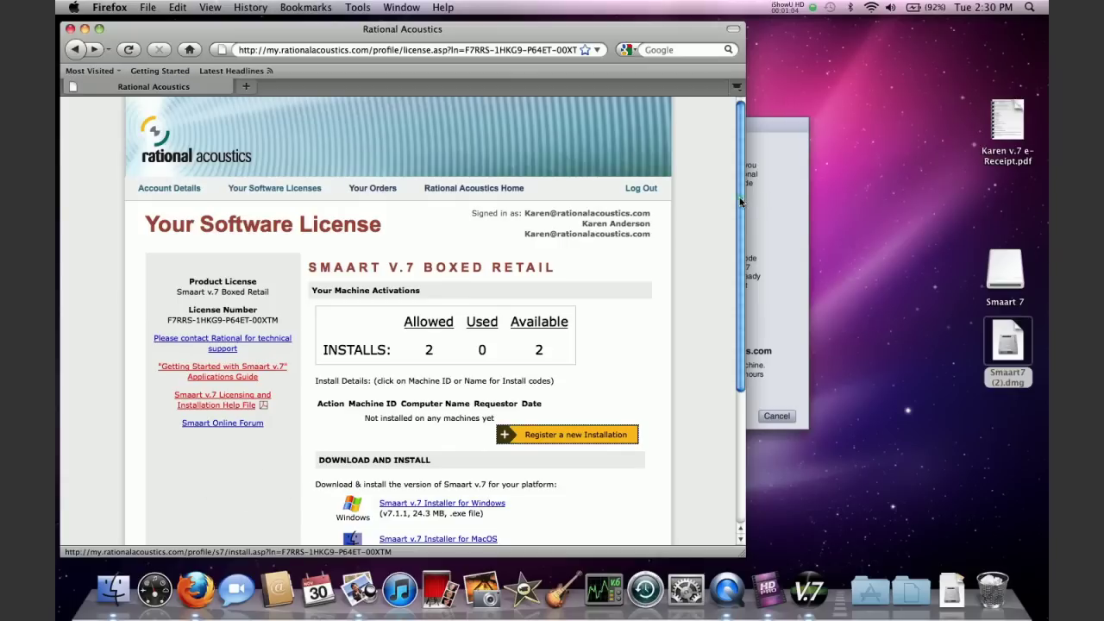
left_click_drag(740, 201, 740, 274)
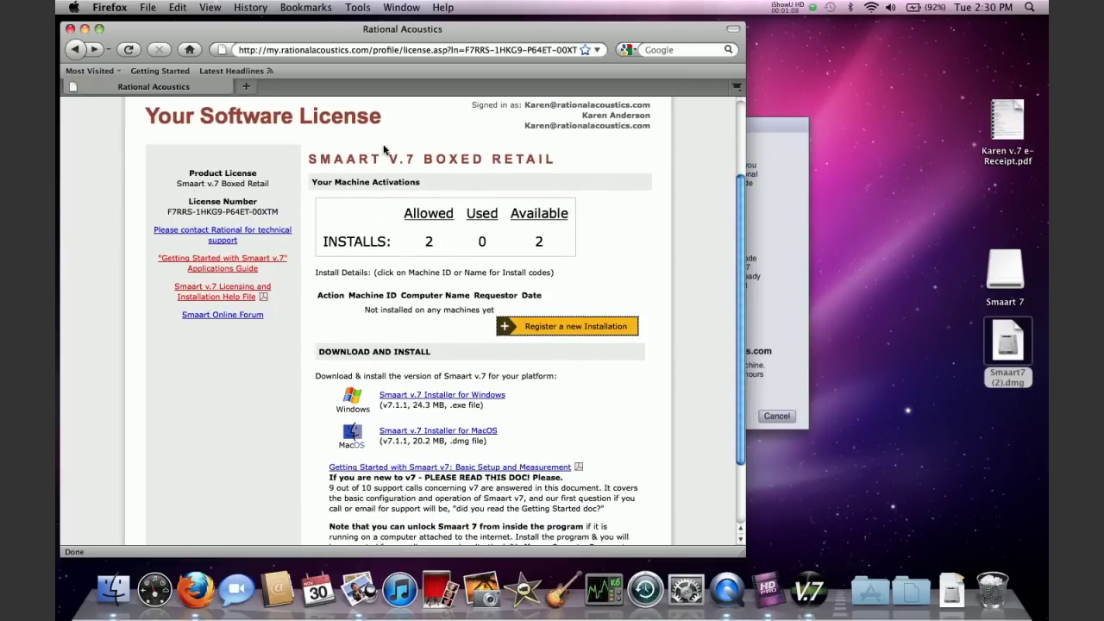
Start registering a new Smaart v7 installation and enter the machine ID
left_click(600, 332)
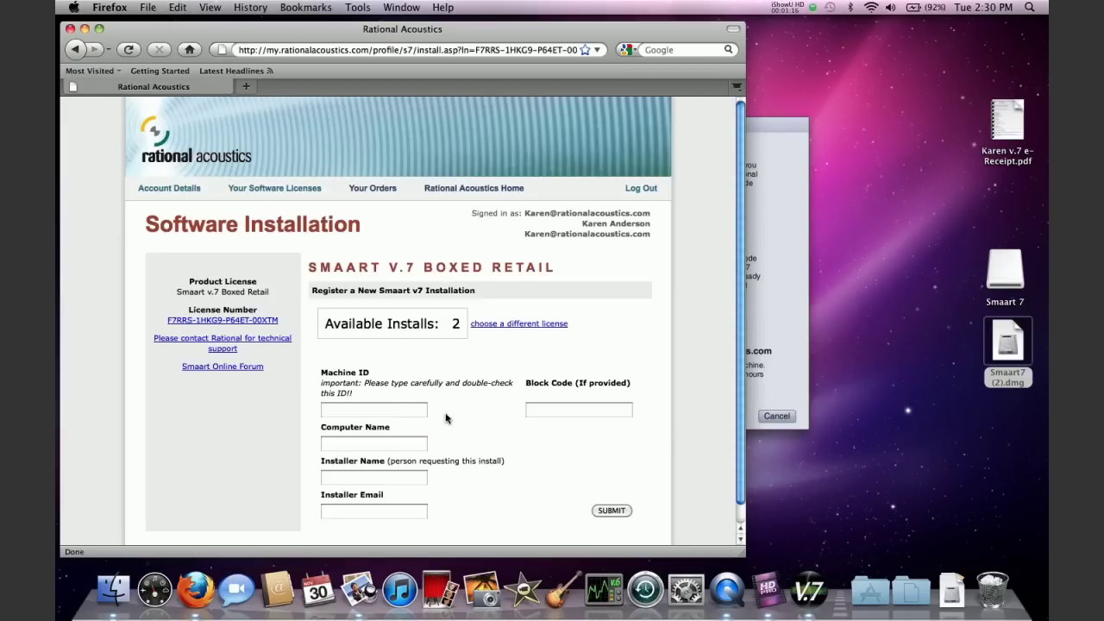
left_click(359, 412)
type("8176327")
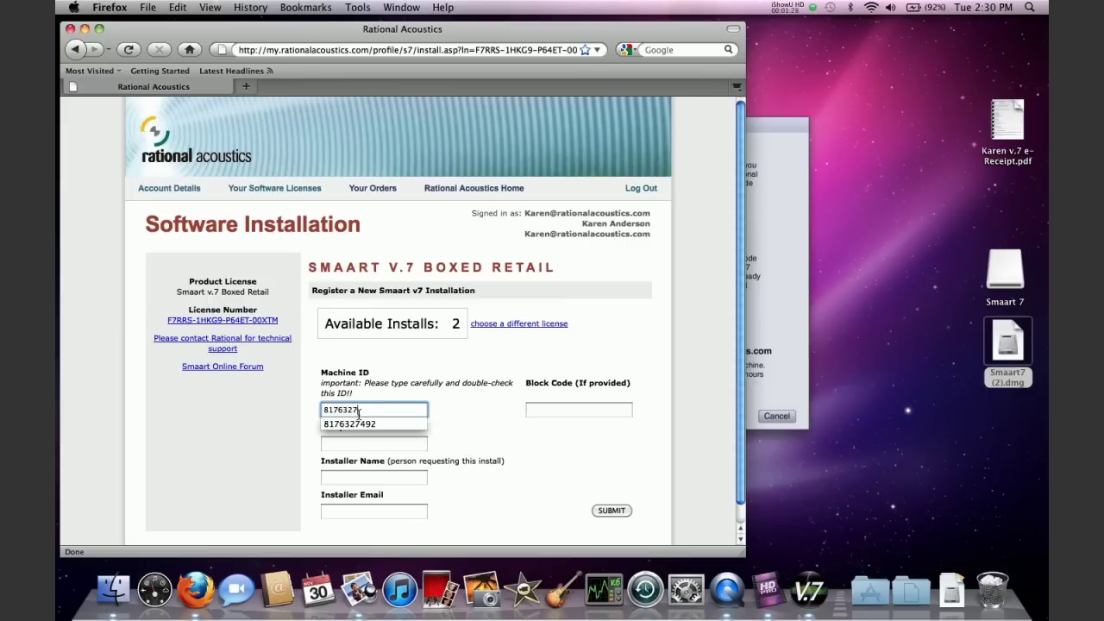
type("492")
Enter the computer name, the installer's name and the installer's e-mail address
left_click(353, 443)
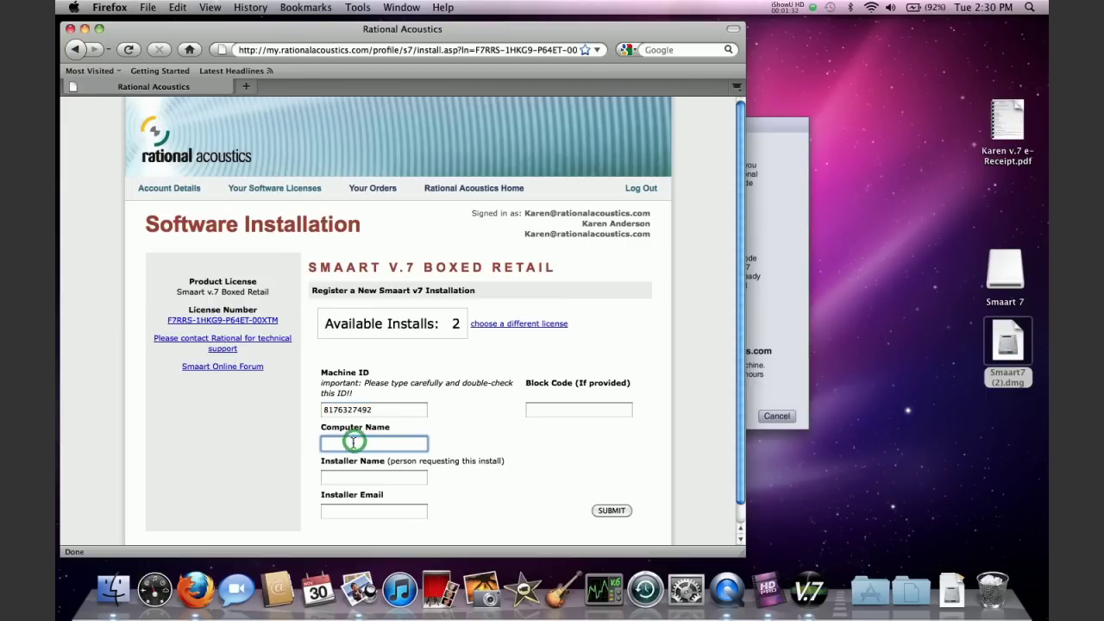
type("Karen ")
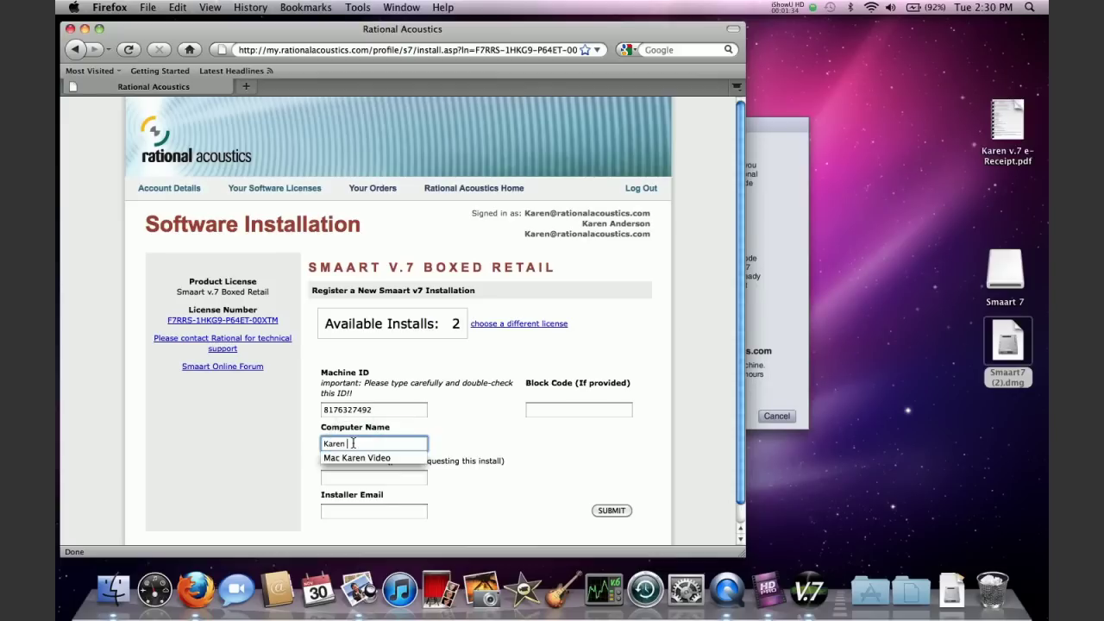
type("Video Mac")
left_click(352, 477)
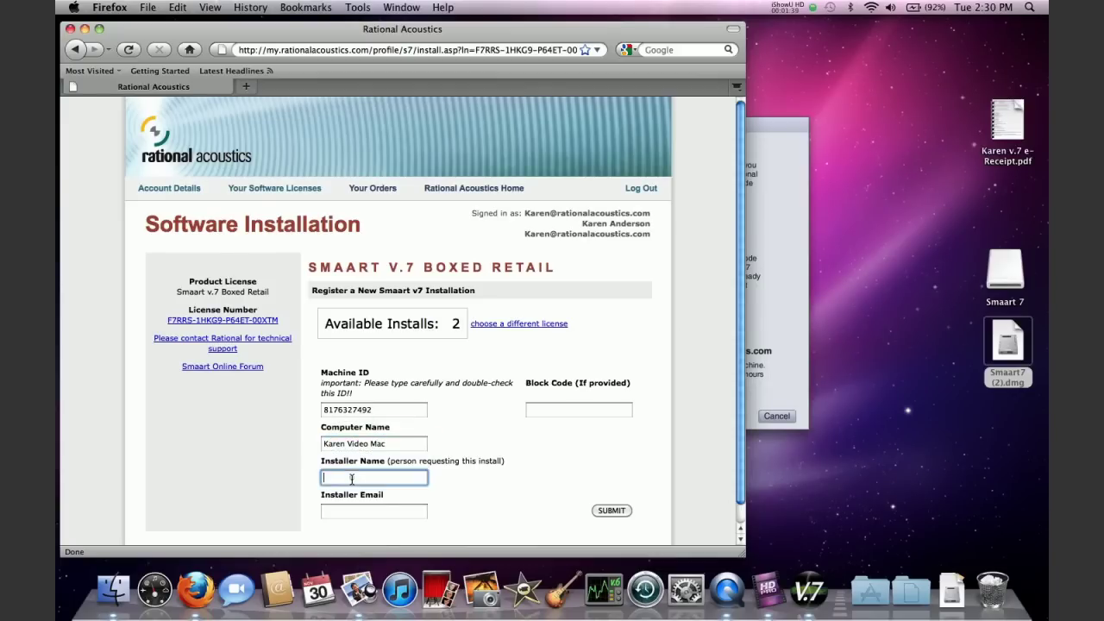
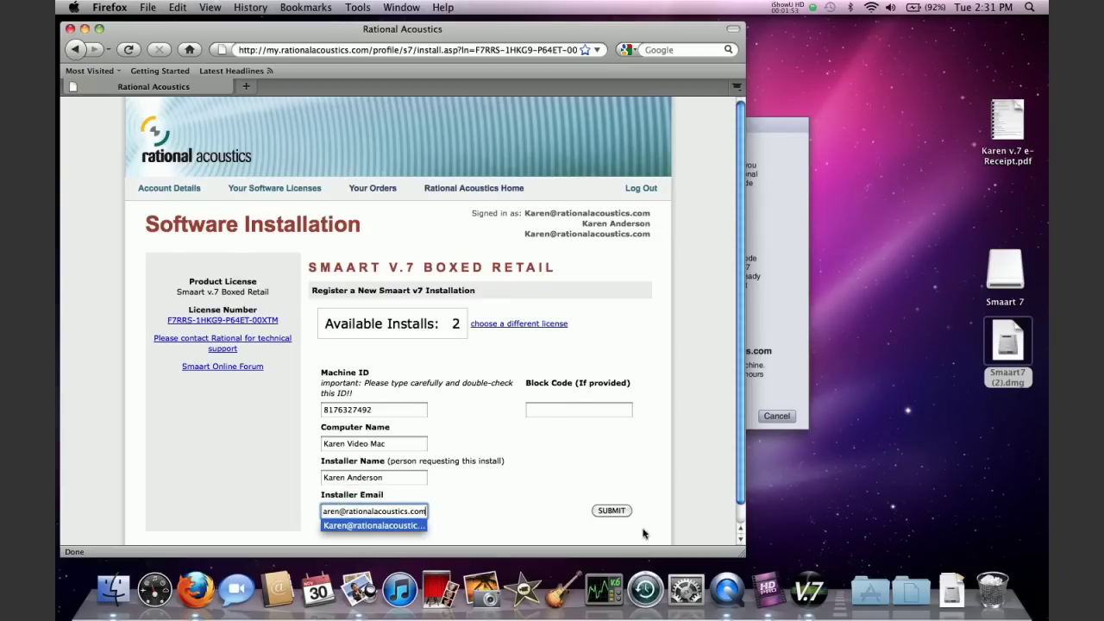
Submit the installation registration to generate the activation code
left_click(623, 510)
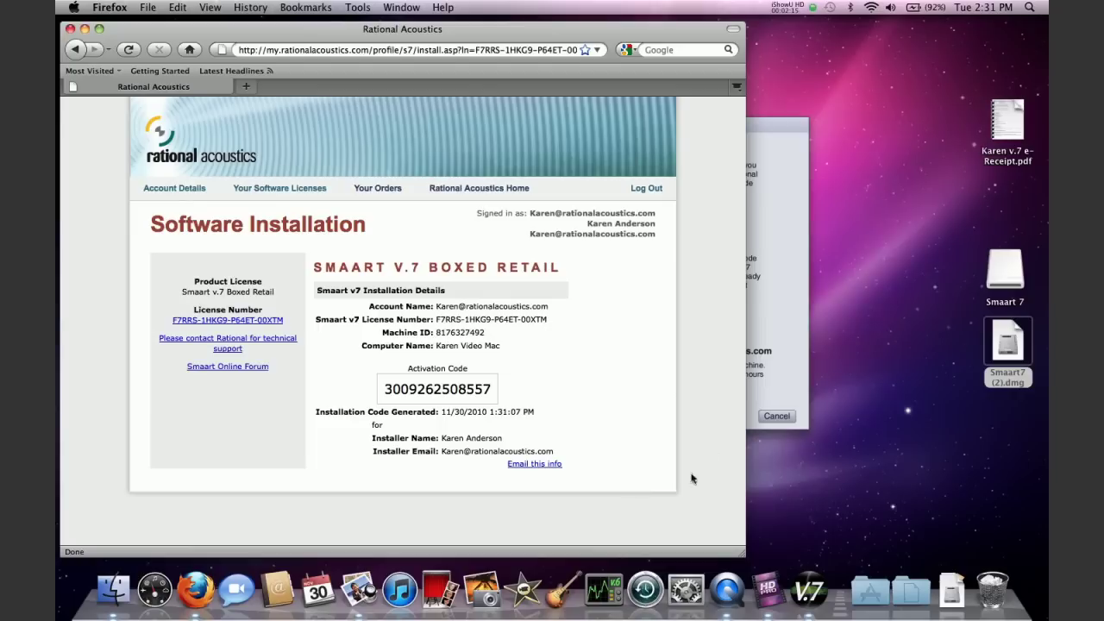
Enter the website's activation code in Smaart, activate the installation and confirm success
left_click(767, 325)
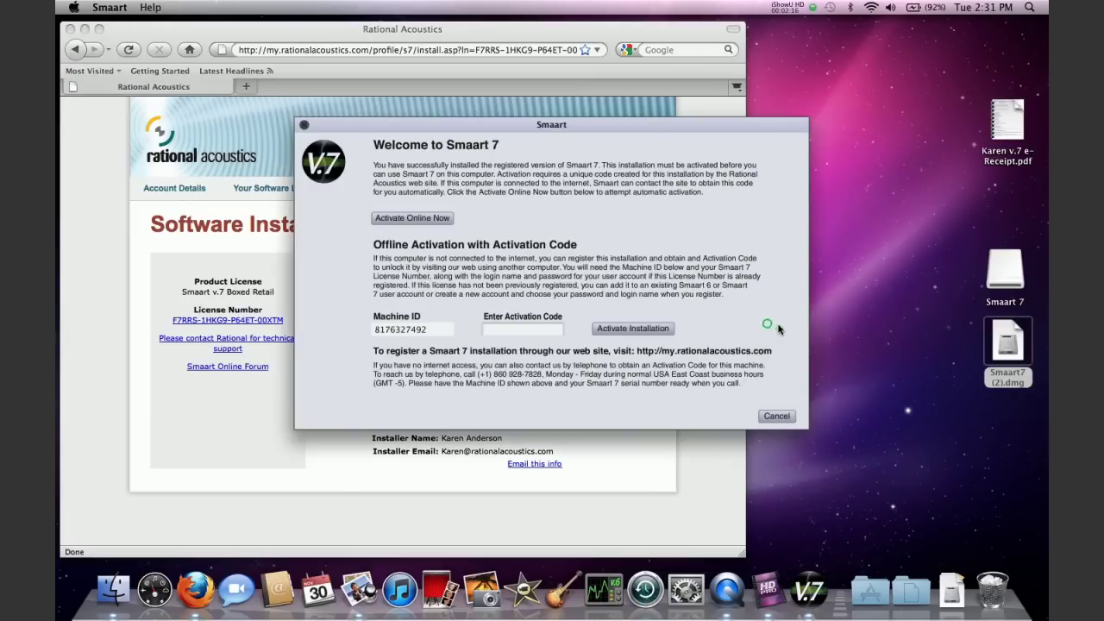
left_click(506, 331)
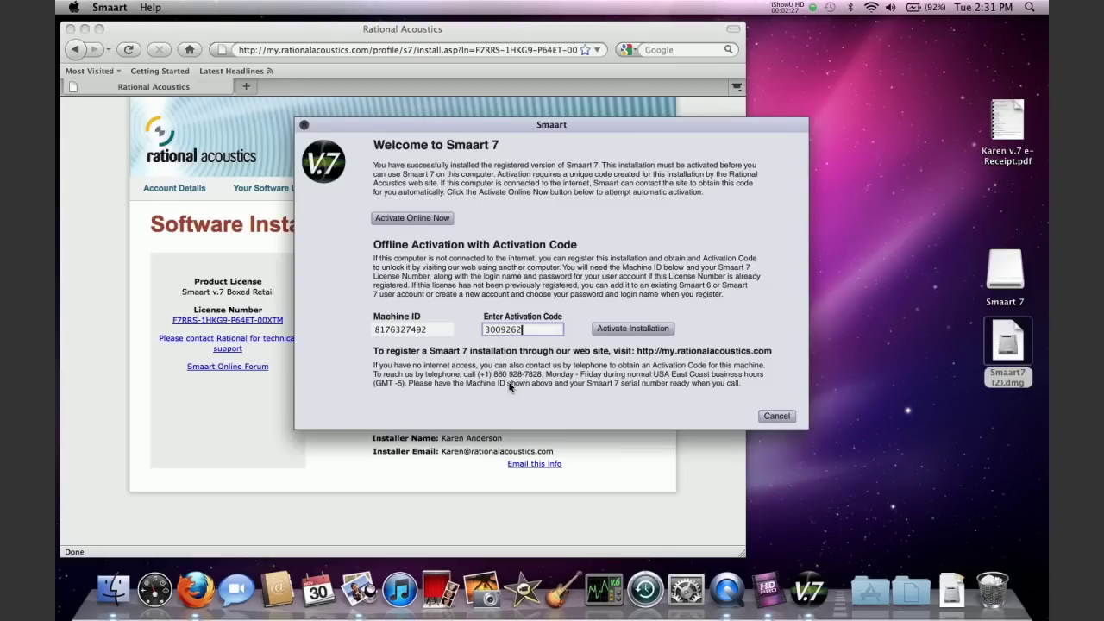
left_click(618, 328)
left_click(617, 331)
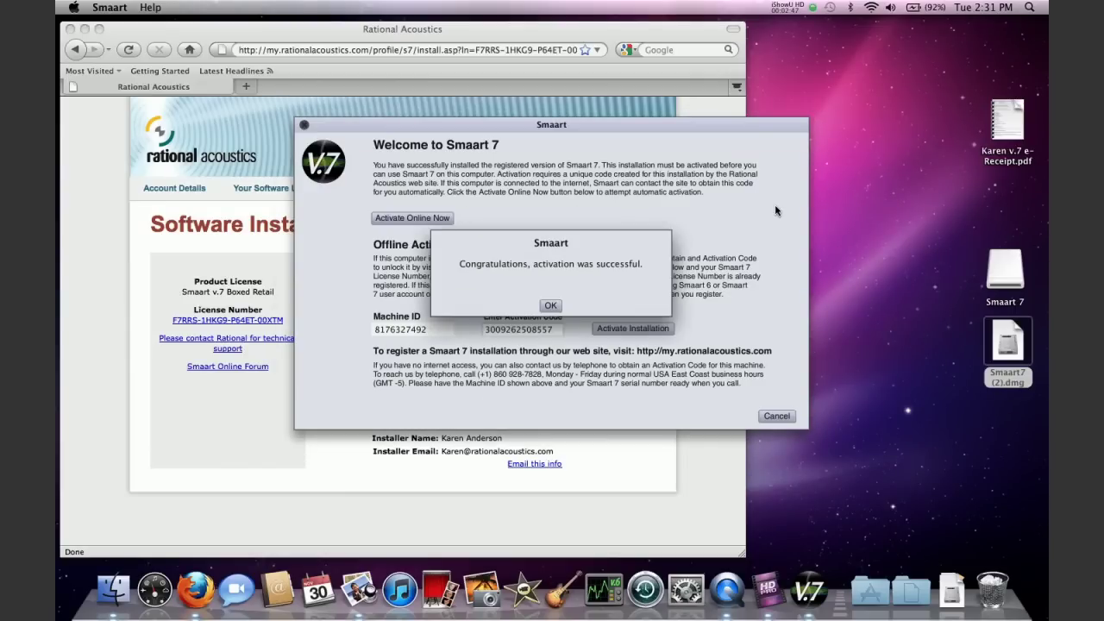
left_click(550, 305)
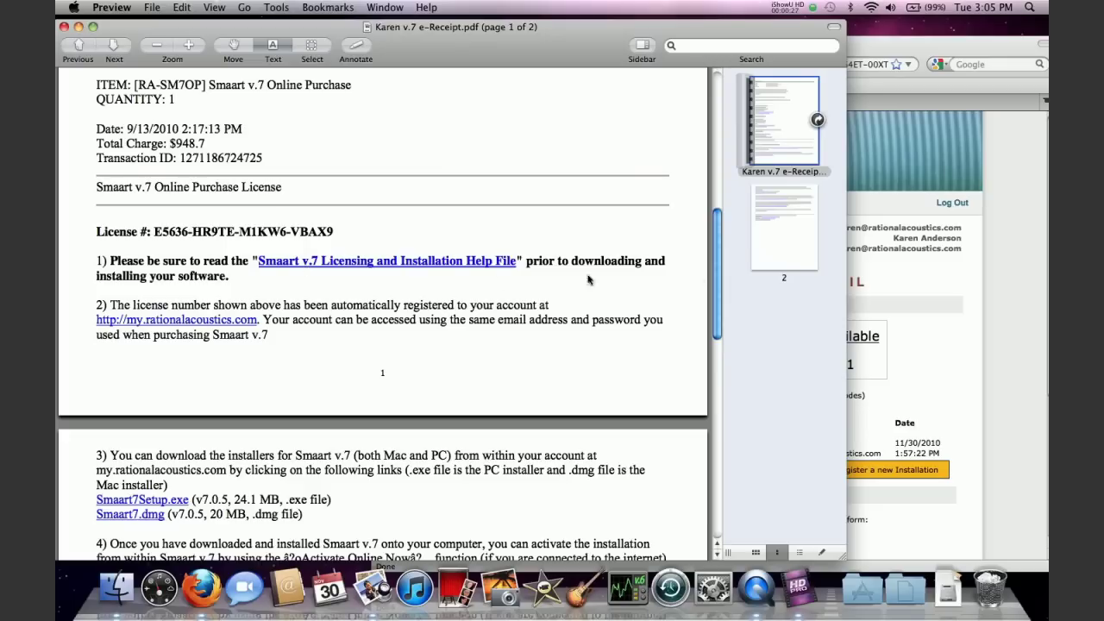
Go to the Smaart v7 Support Docs page and open the Licensing and Installation Help PDF
left_click(917, 267)
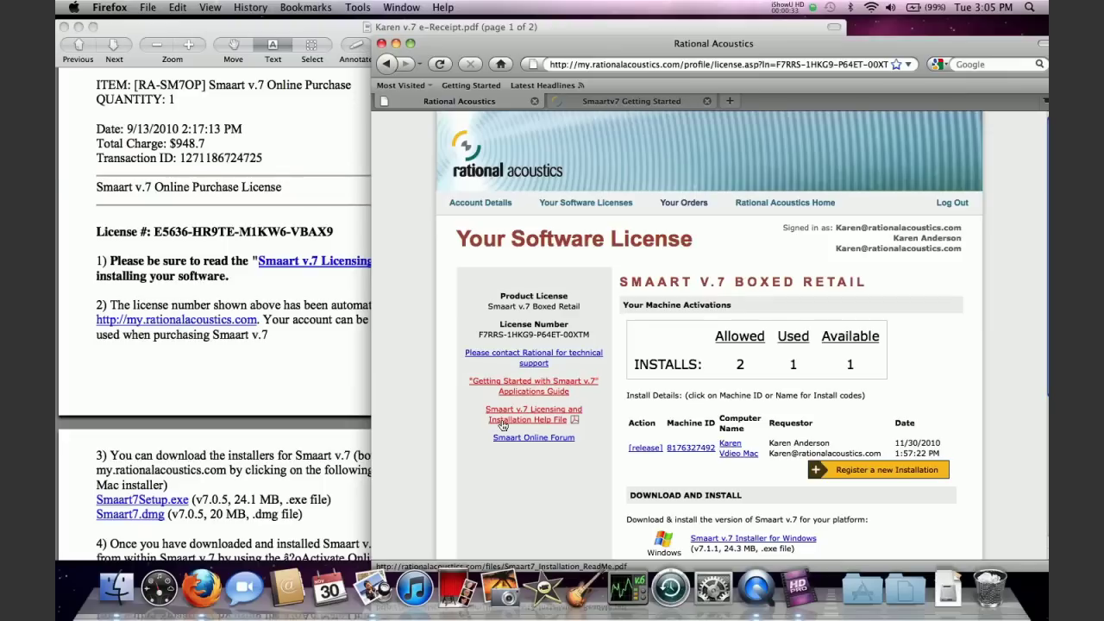
left_click(614, 103)
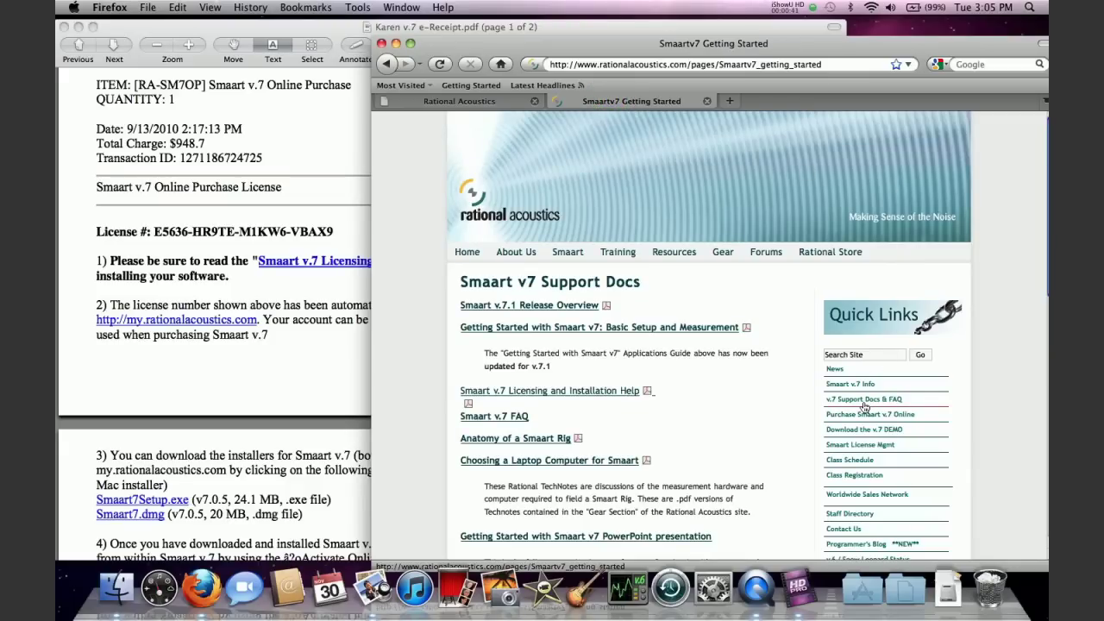
left_click(604, 393)
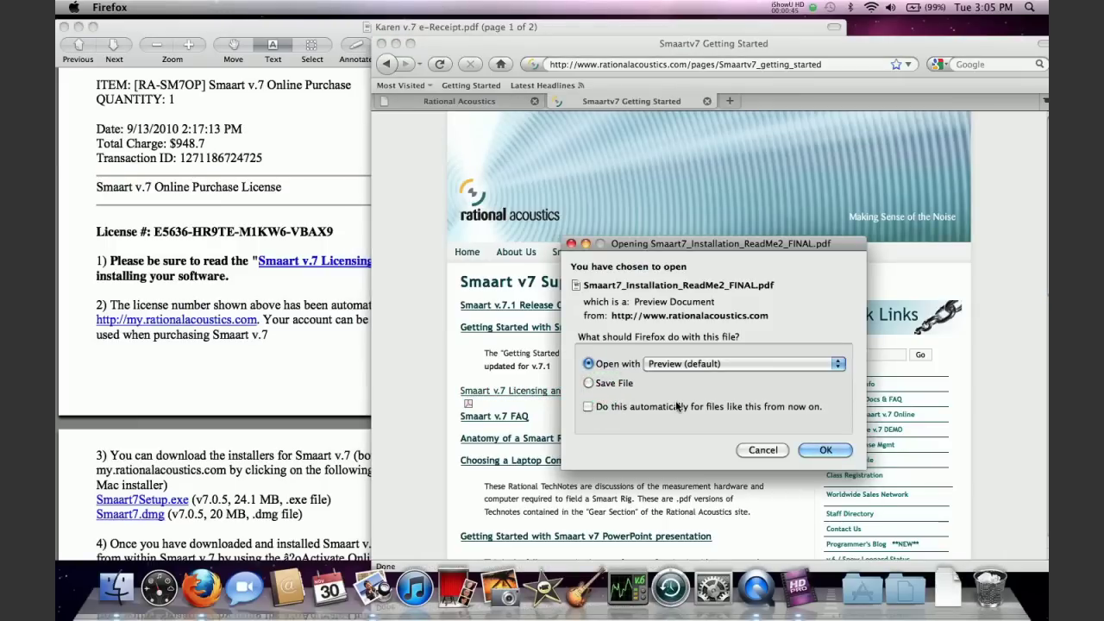
Open Smaart7_Installation_ReadMe2_FINAL.pdf, the 'Installing and Activating Smaart 7' guide, in Preview
left_click(826, 450)
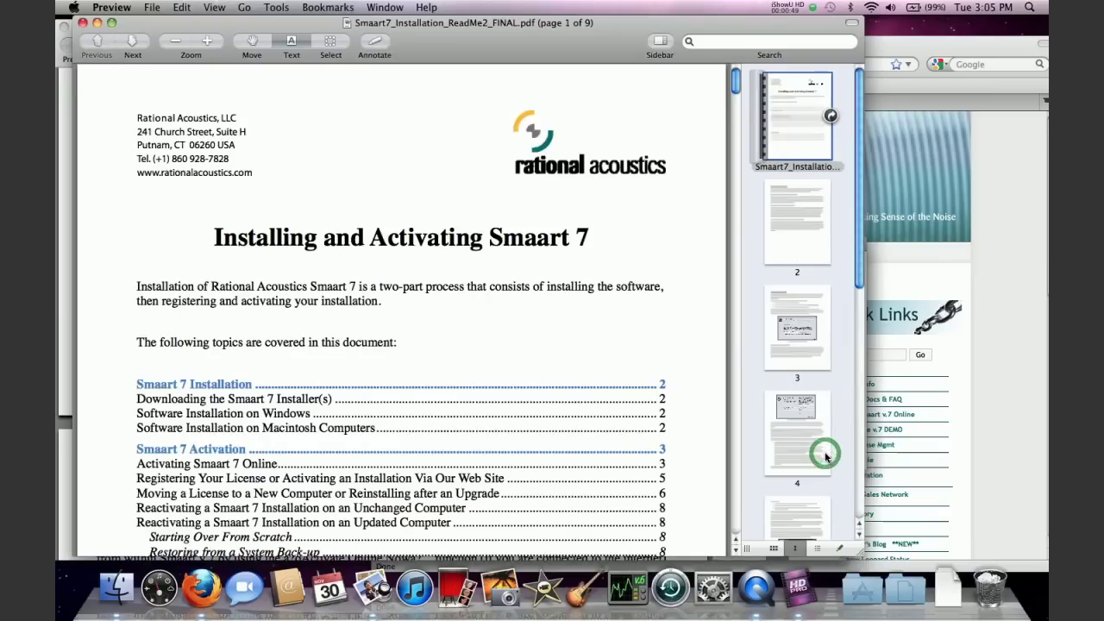